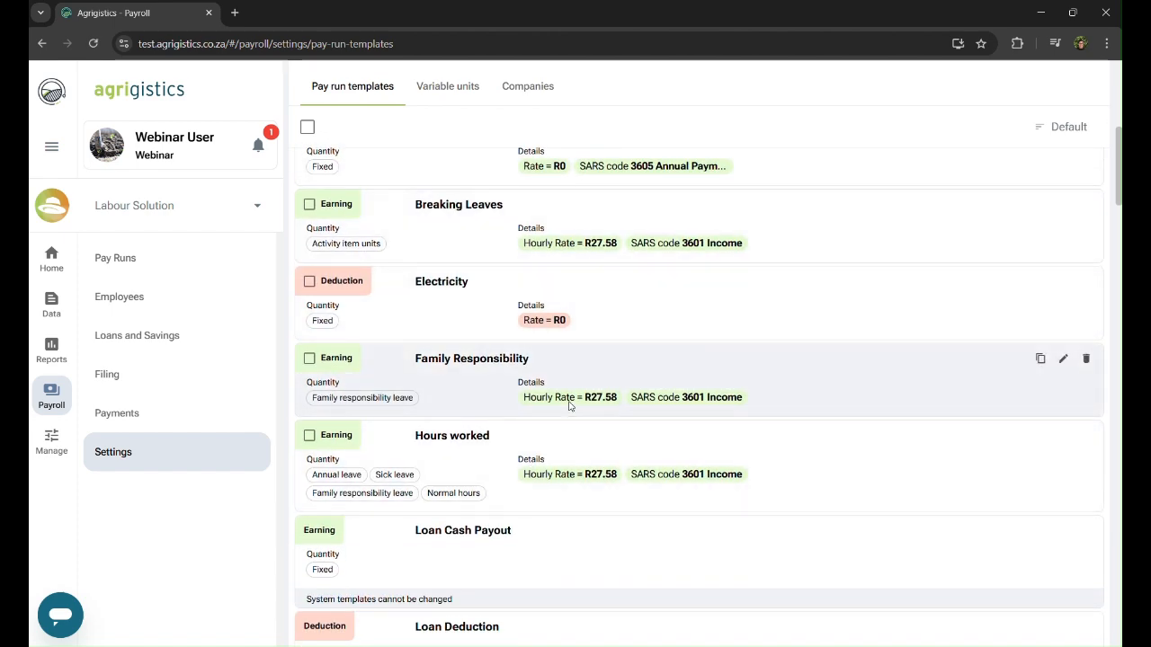
Review the pay run templates and open the variable units in the payroll settings
scroll(568, 485, up, 4)
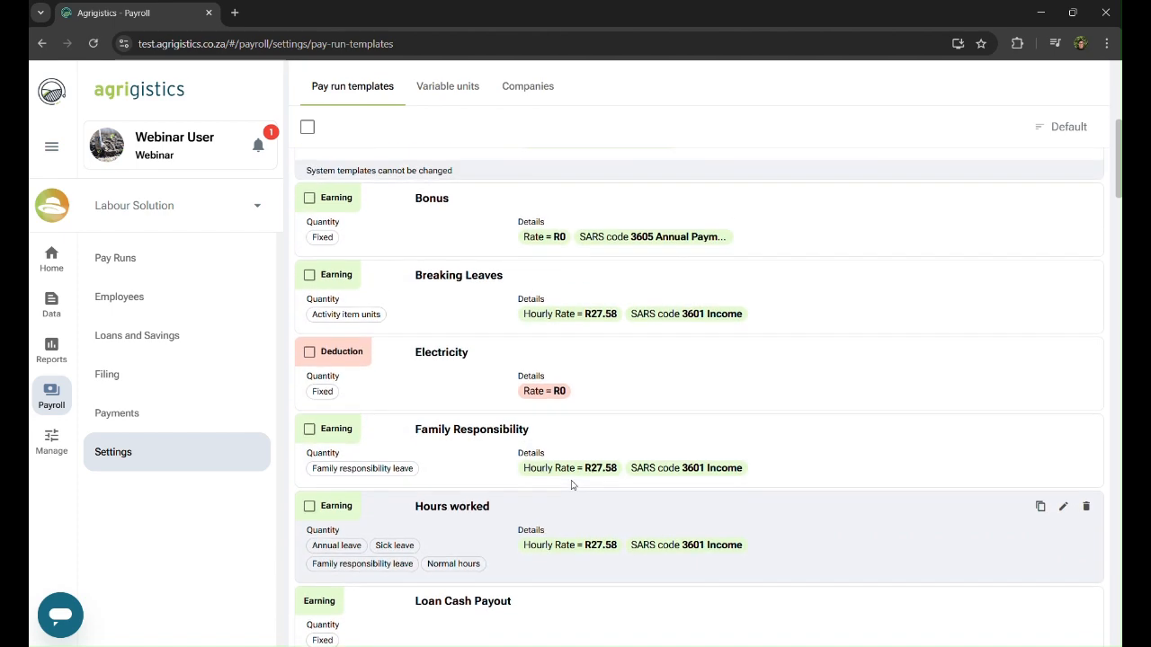
click(459, 90)
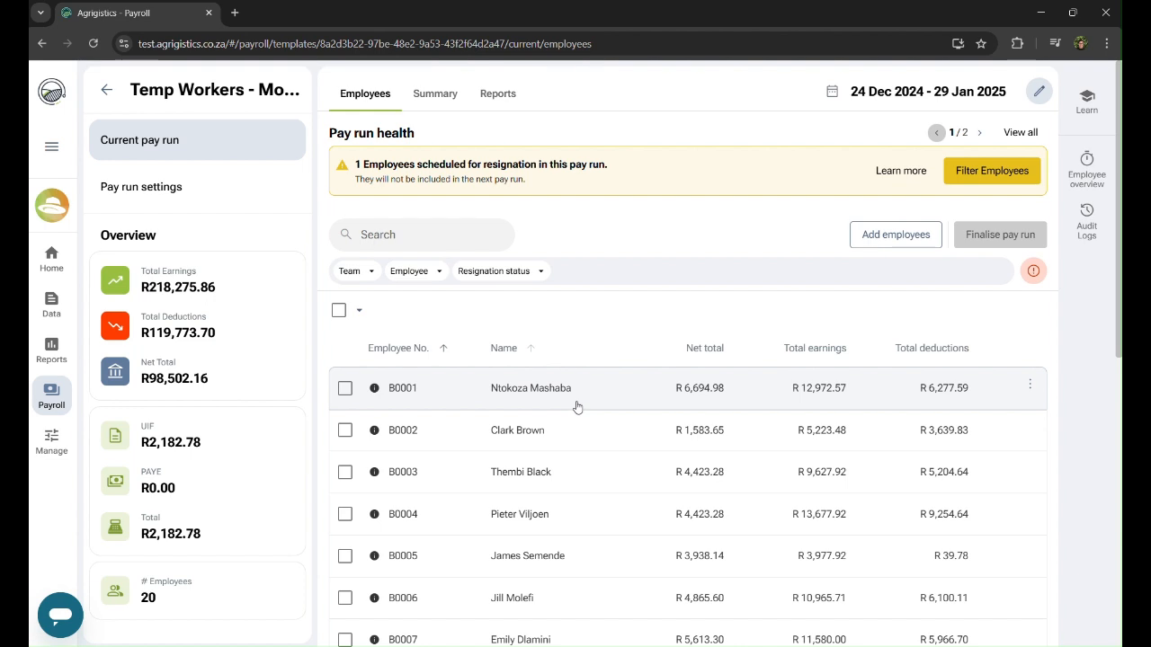
Open the payroll overrides of the first employee in the Temp Workers pay run
click(583, 407)
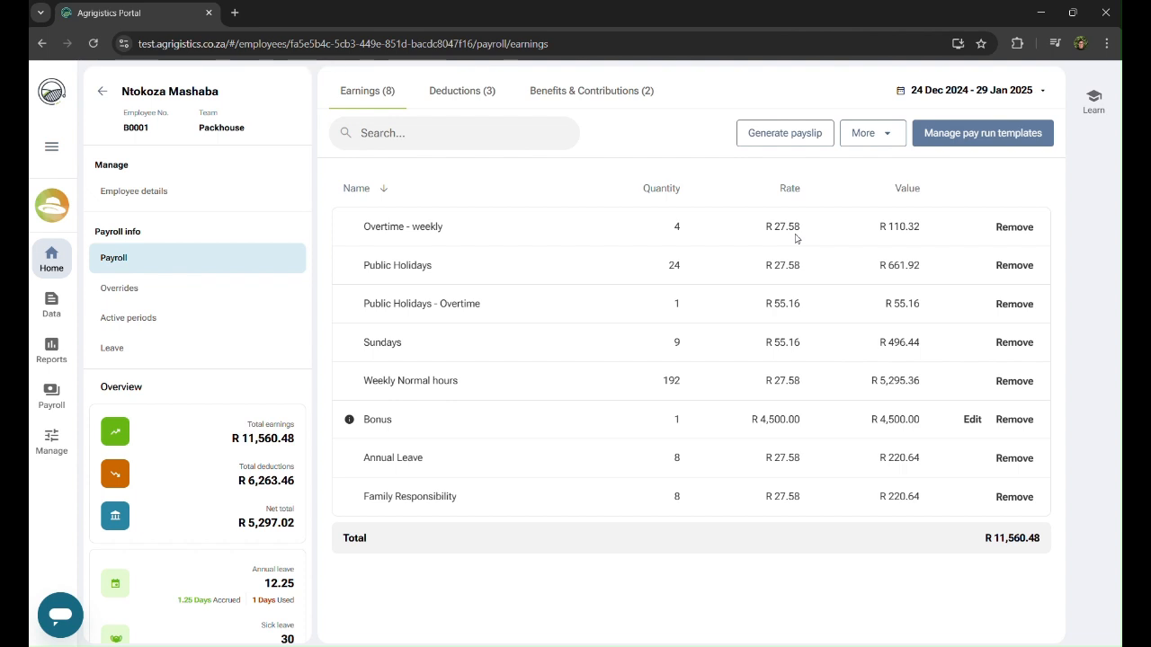
click(161, 297)
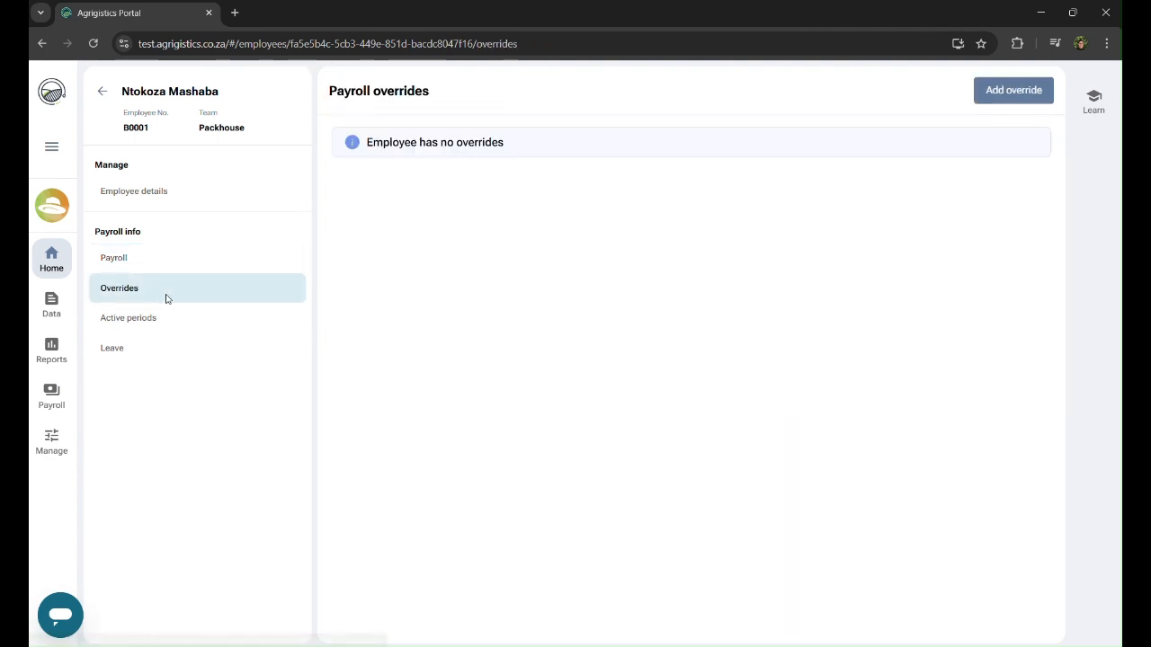
click(1032, 88)
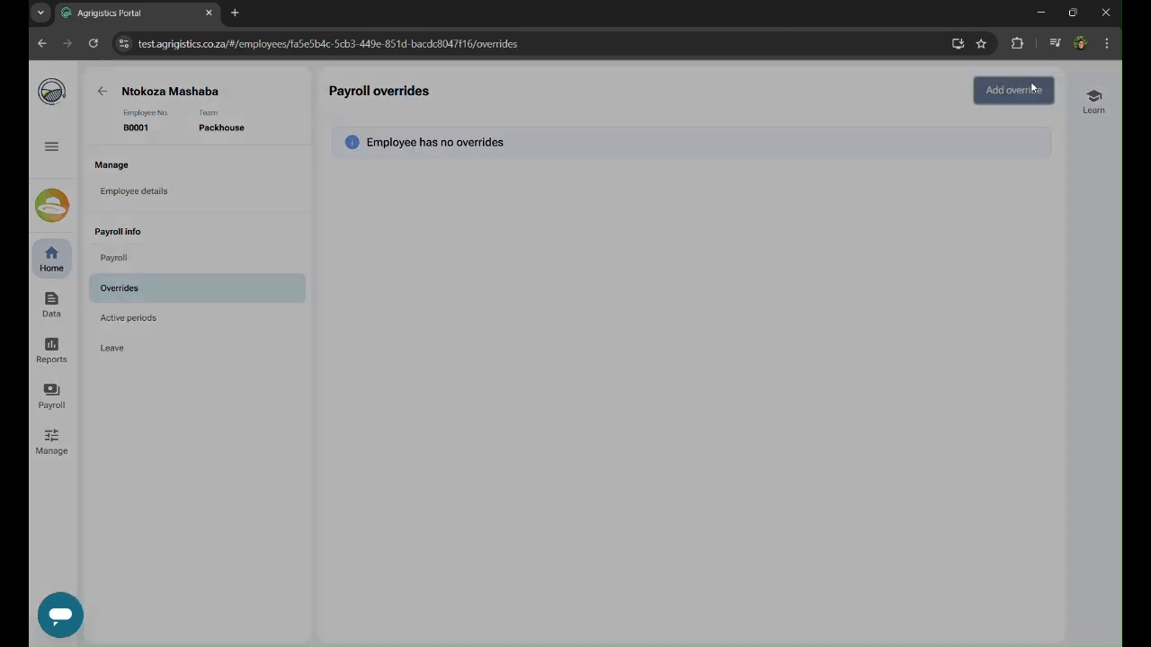
click(752, 360)
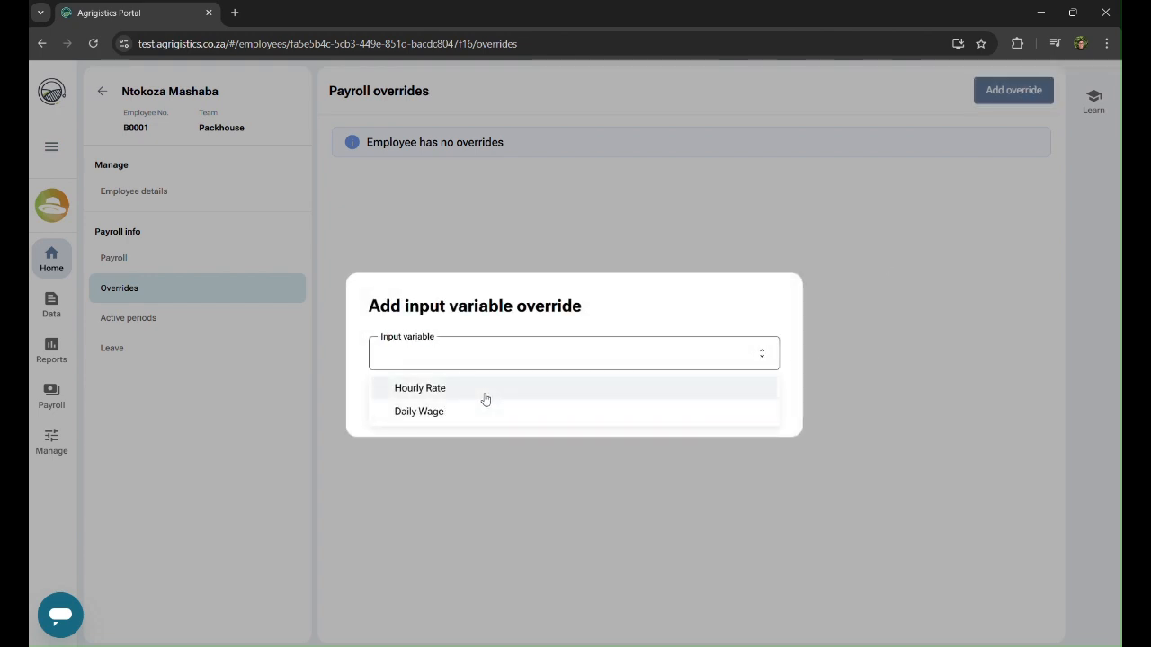
click(427, 398)
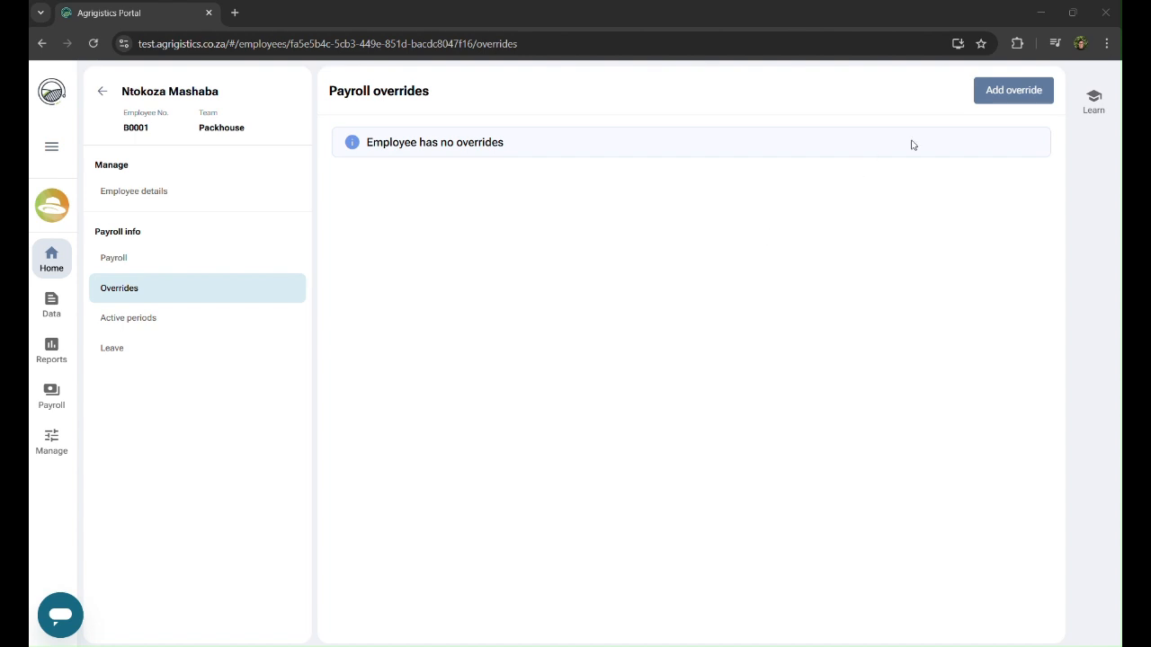
Add a recurring Hourly Rate override for the first employee using a factor of 1.2
click(1004, 94)
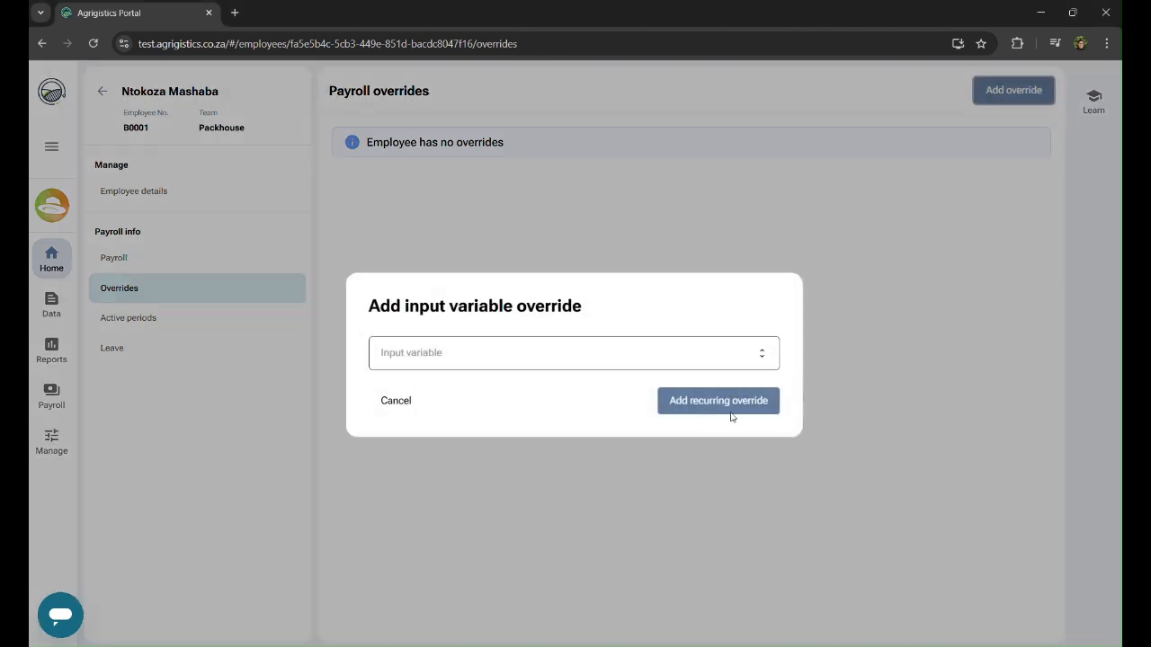
click(767, 354)
click(581, 391)
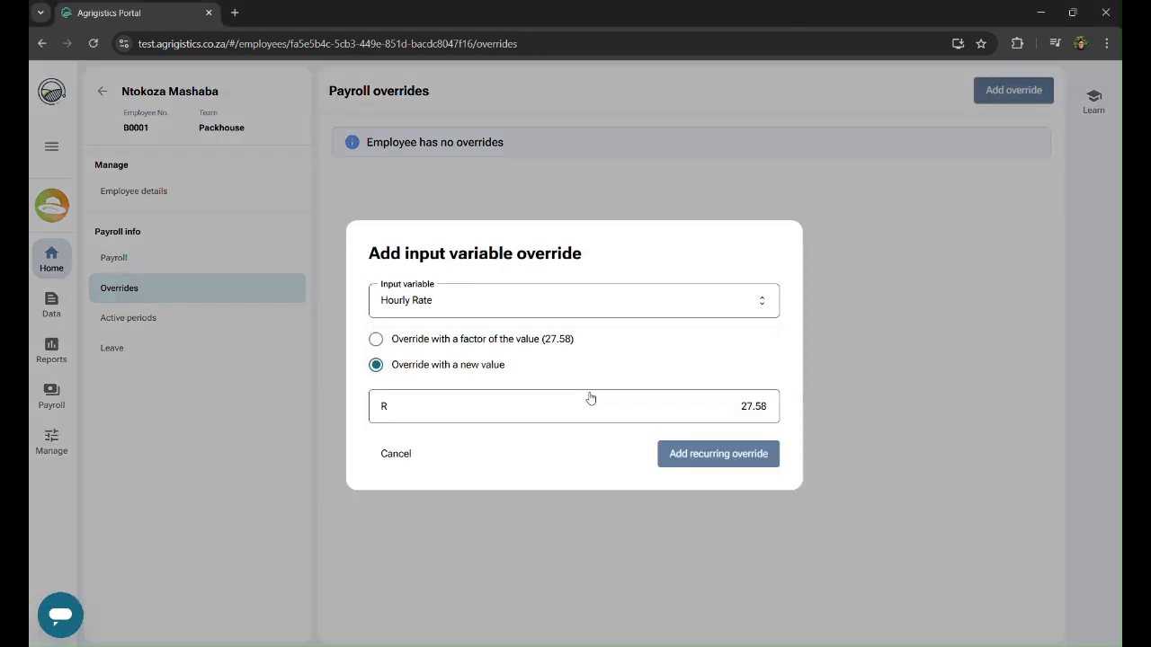
click(468, 341)
click(747, 403)
text(1.2)
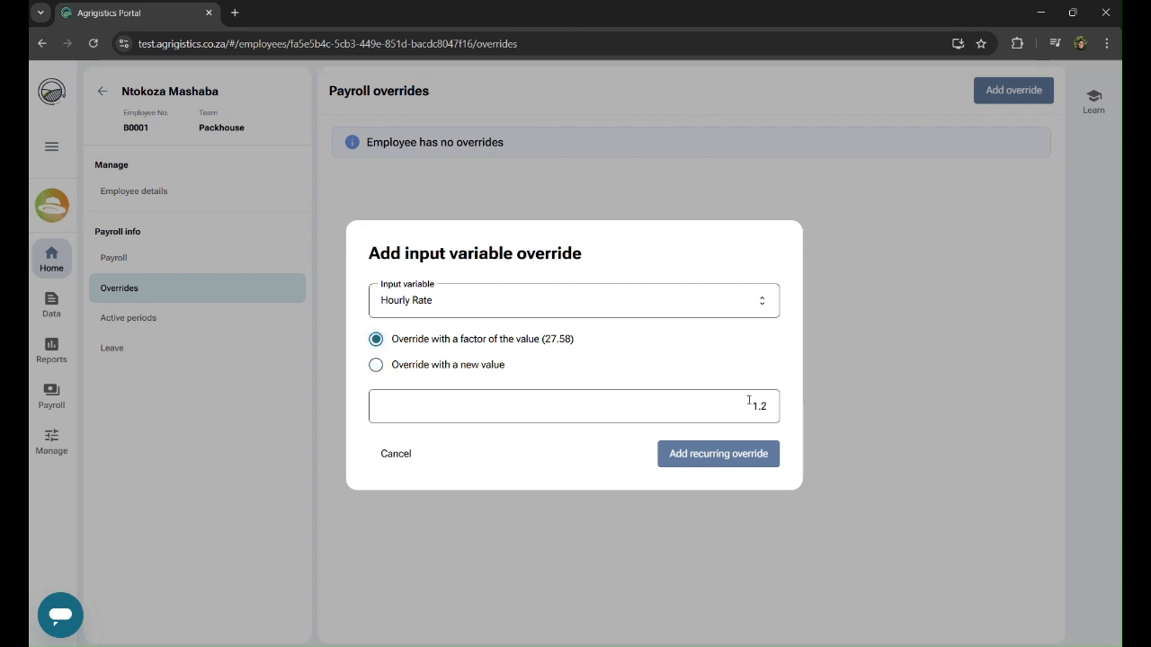
click(751, 455)
Multiply 27.58 by 1.2 in Calculator and open the employee's payroll earnings to compare the rate
key(super)
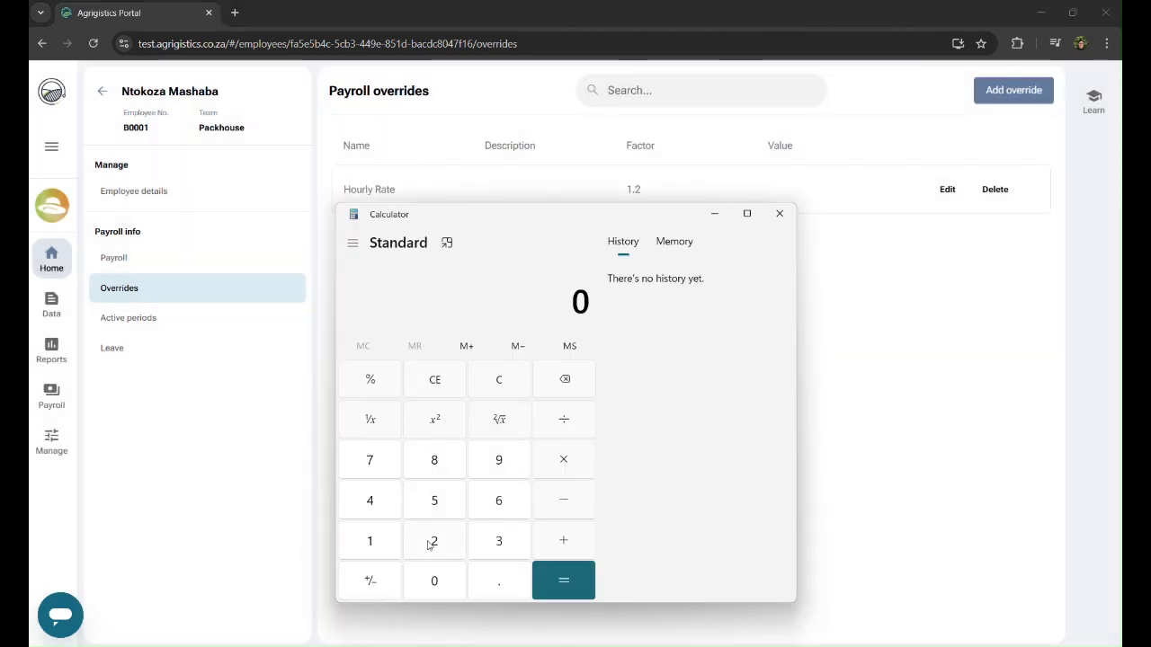
click(429, 544)
click(376, 462)
click(502, 586)
click(434, 499)
click(440, 467)
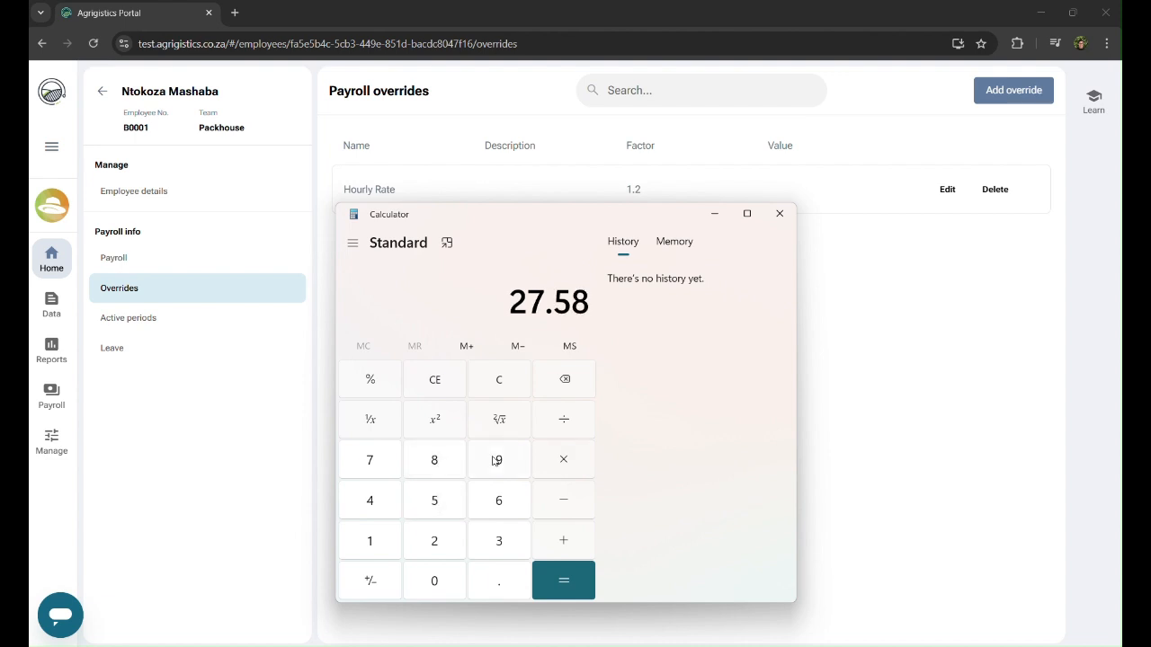
click(575, 463)
click(375, 548)
click(475, 575)
click(441, 545)
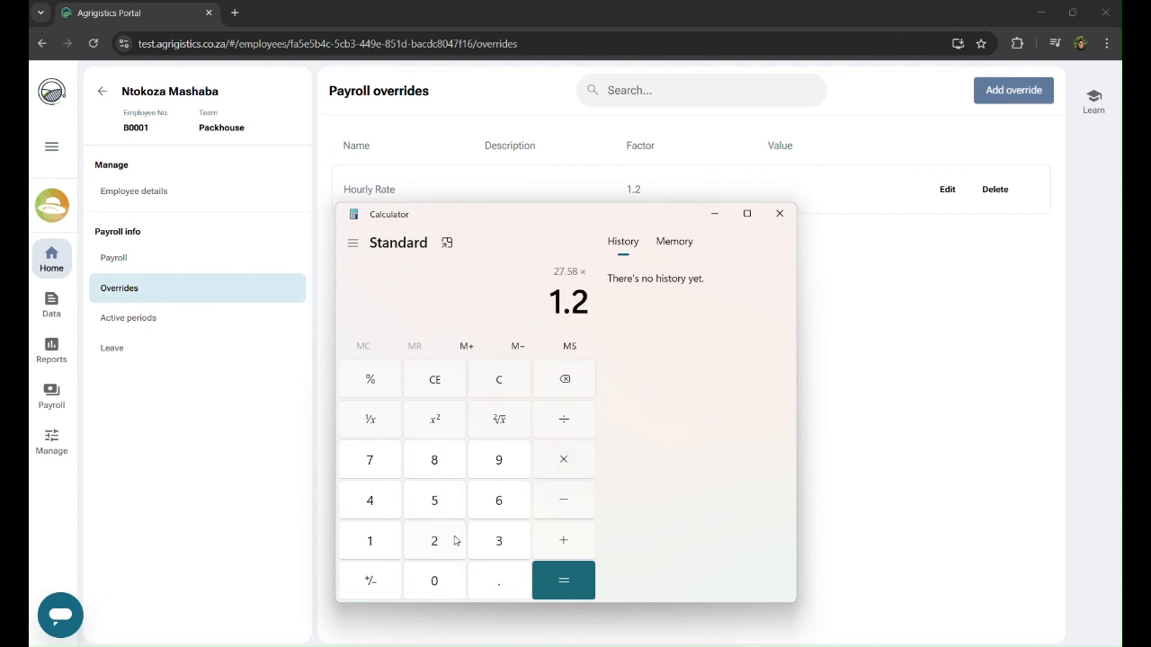
click(589, 582)
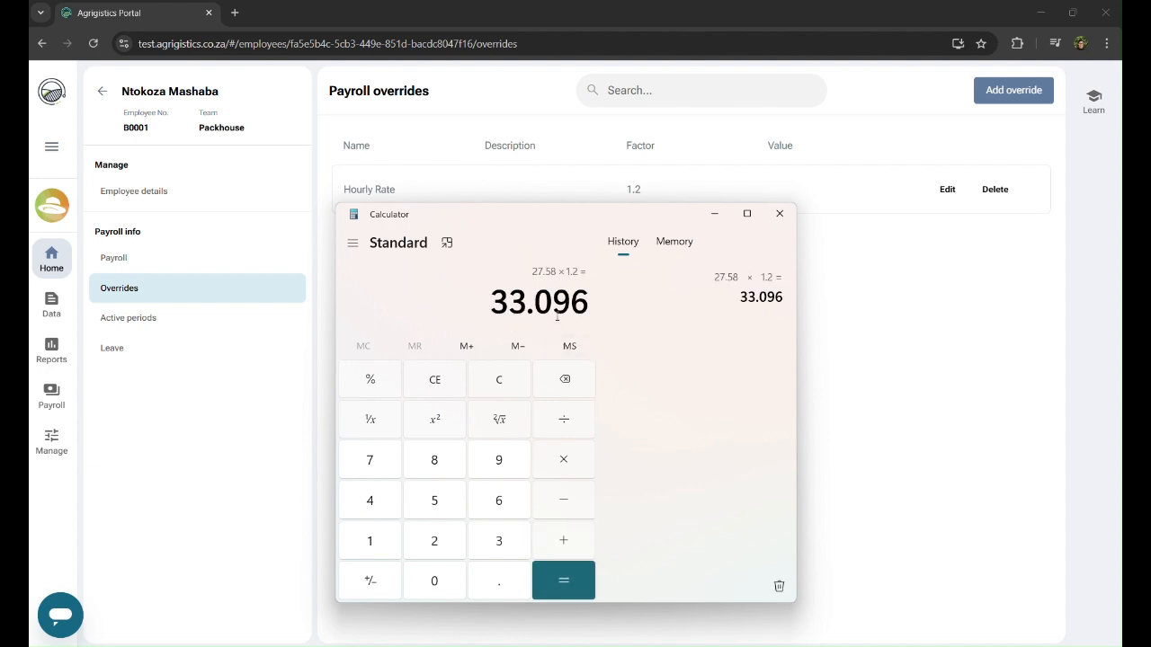
click(142, 260)
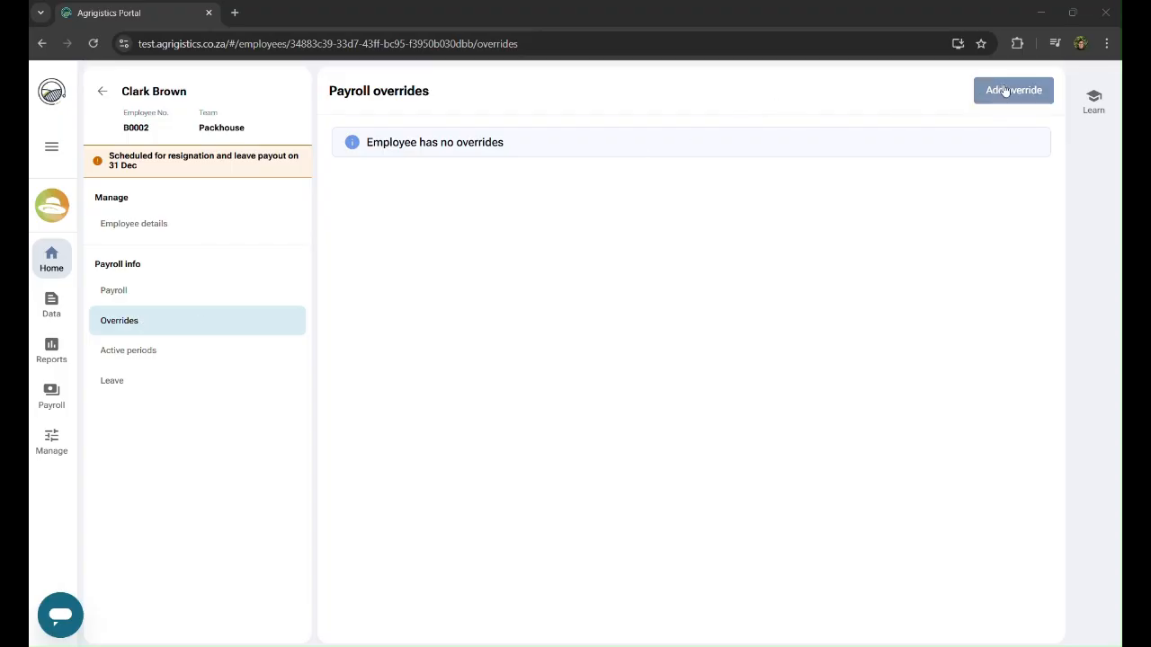
Add a recurring Hourly Rate override for the second employee with a new value of R30
click(1009, 94)
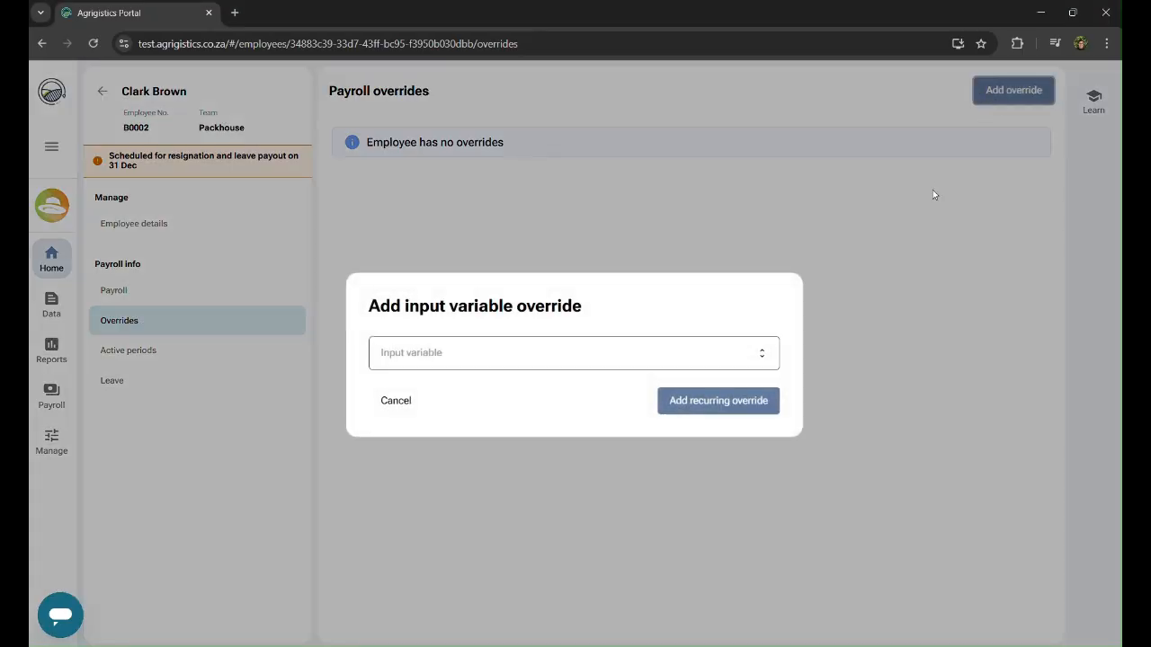
click(755, 362)
click(557, 388)
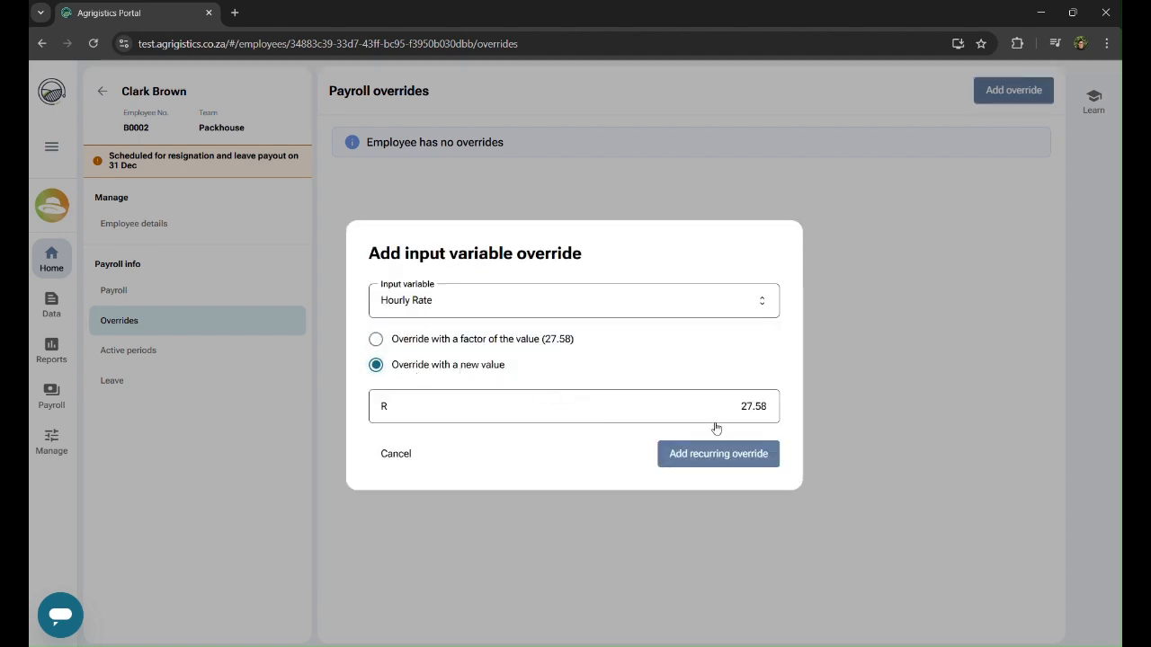
double_click(757, 405)
text(30)
click(739, 462)
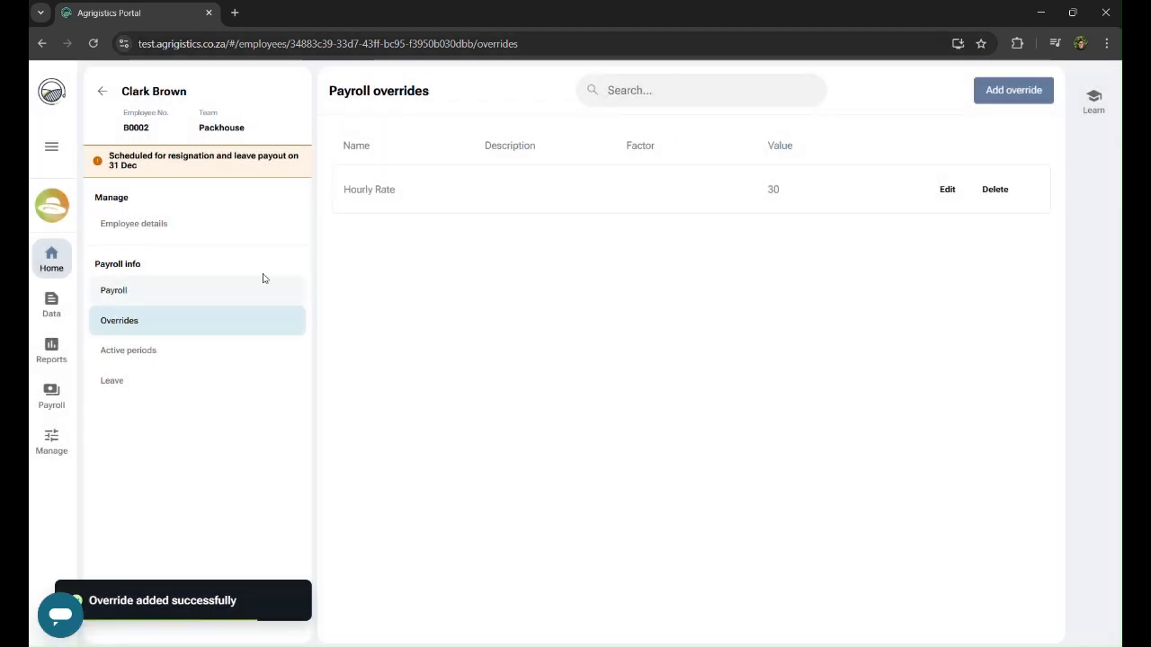
Open the second employee's payroll earnings and reload the page to check the overridden rates
click(126, 293)
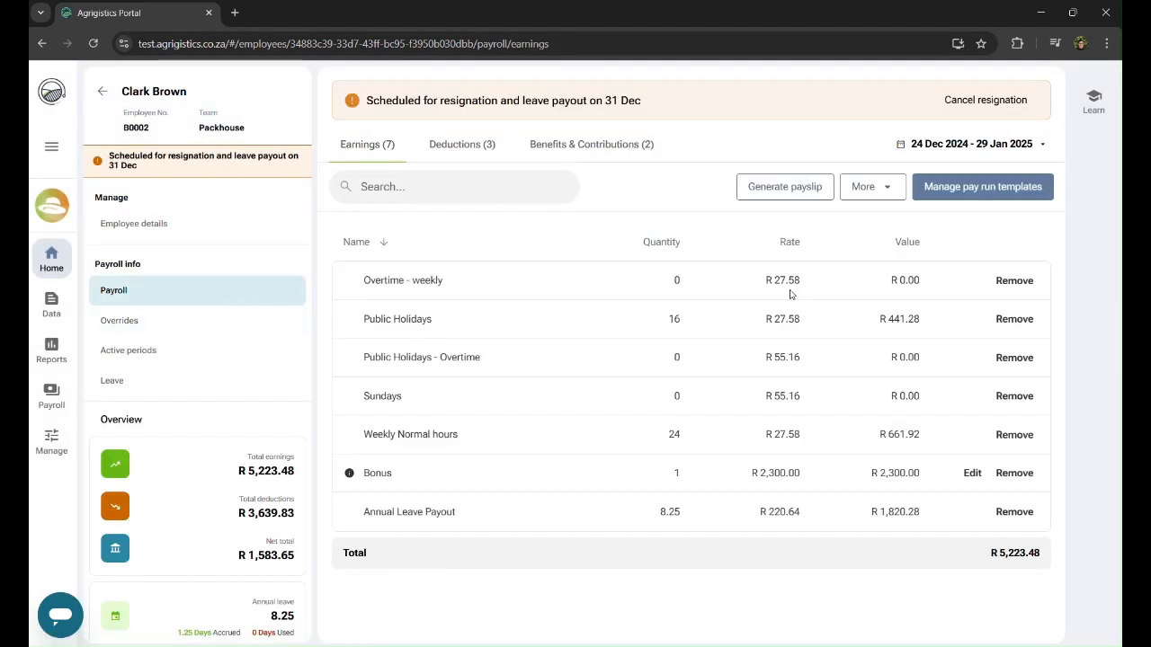
click(94, 45)
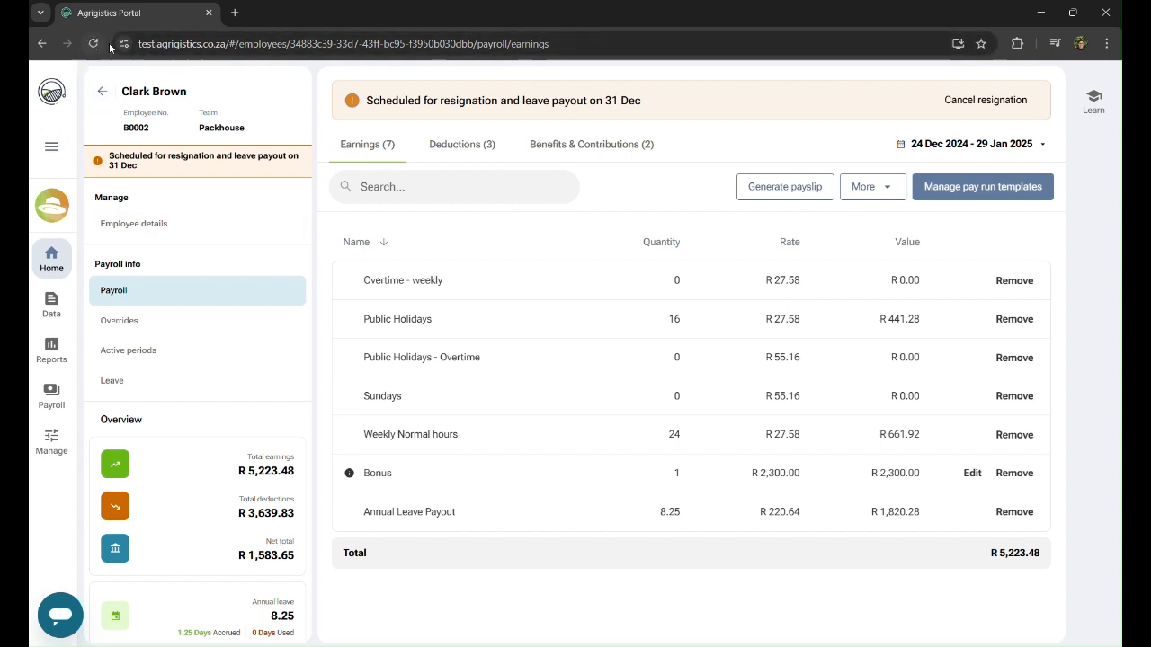
click(94, 45)
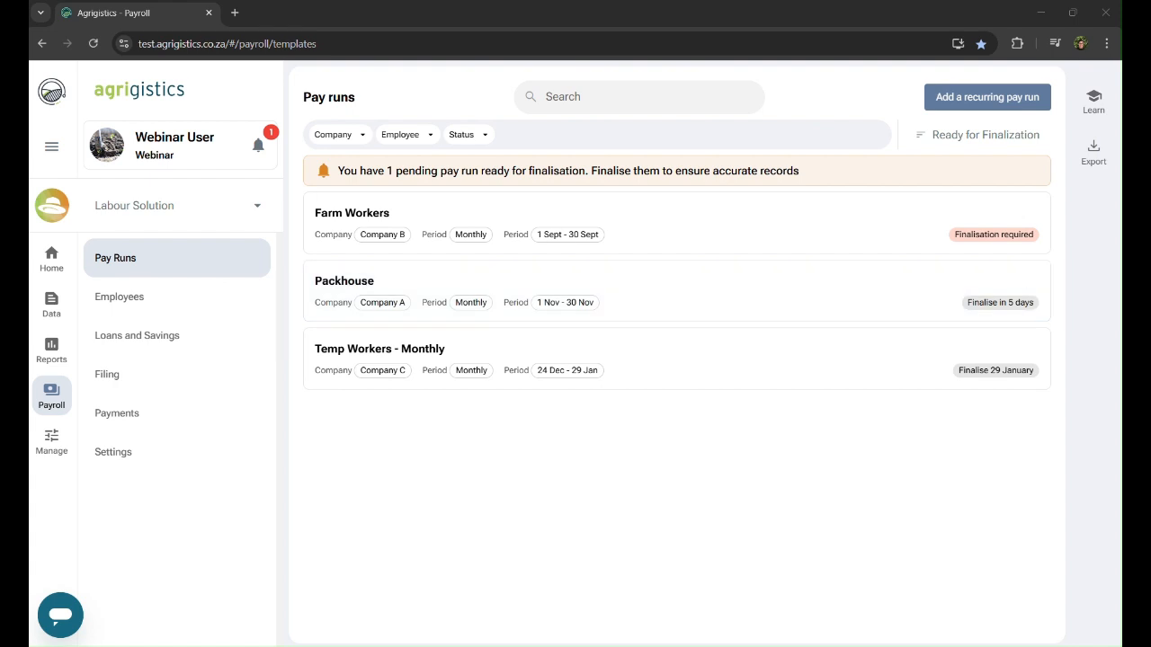
Open the Temp Workers - Monthly pay run and select the second, third, fifth, sixth and ninth employees
click(667, 363)
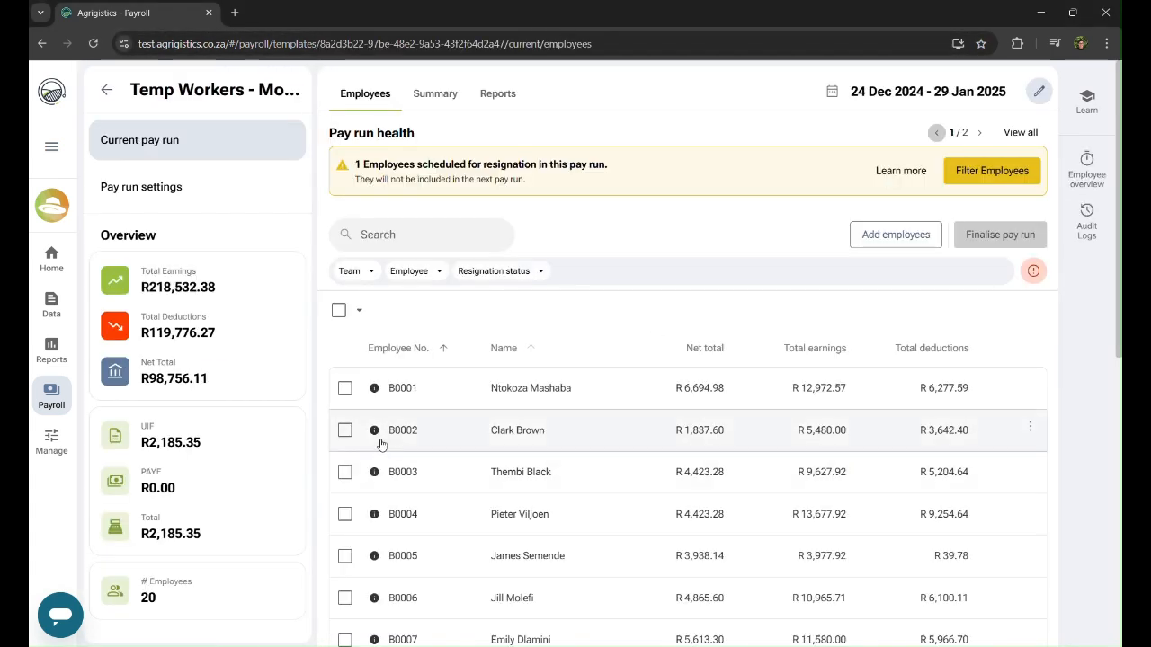
click(345, 430)
click(346, 472)
click(345, 556)
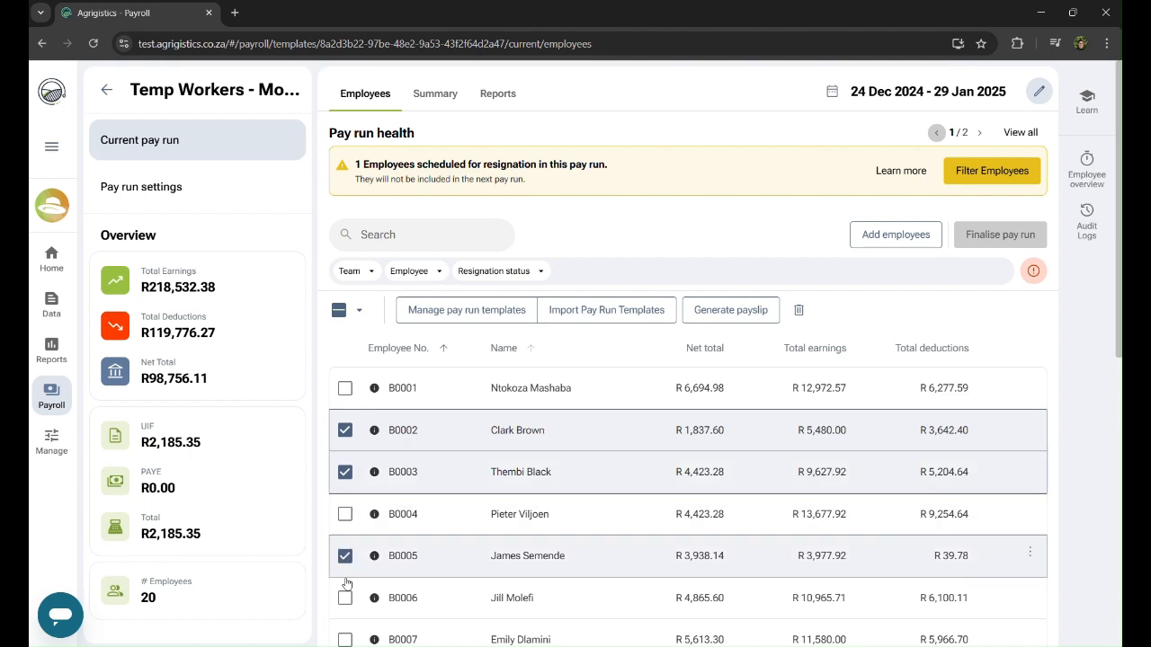
click(345, 598)
scroll(347, 576, down, 3)
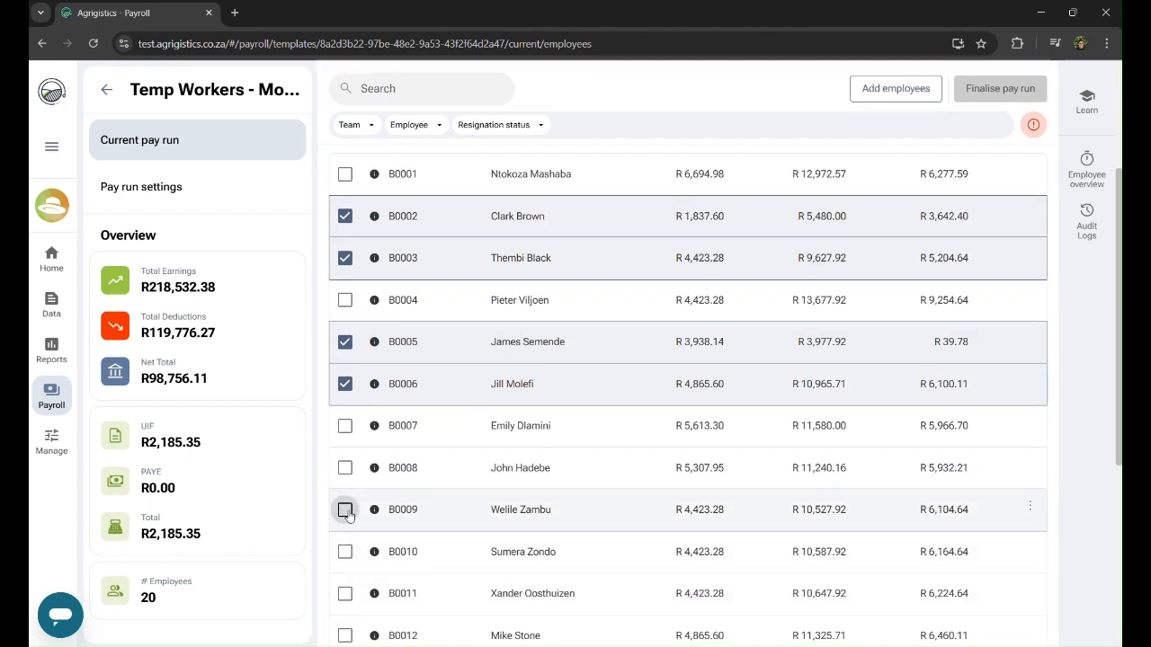
scroll(347, 514, up, 3)
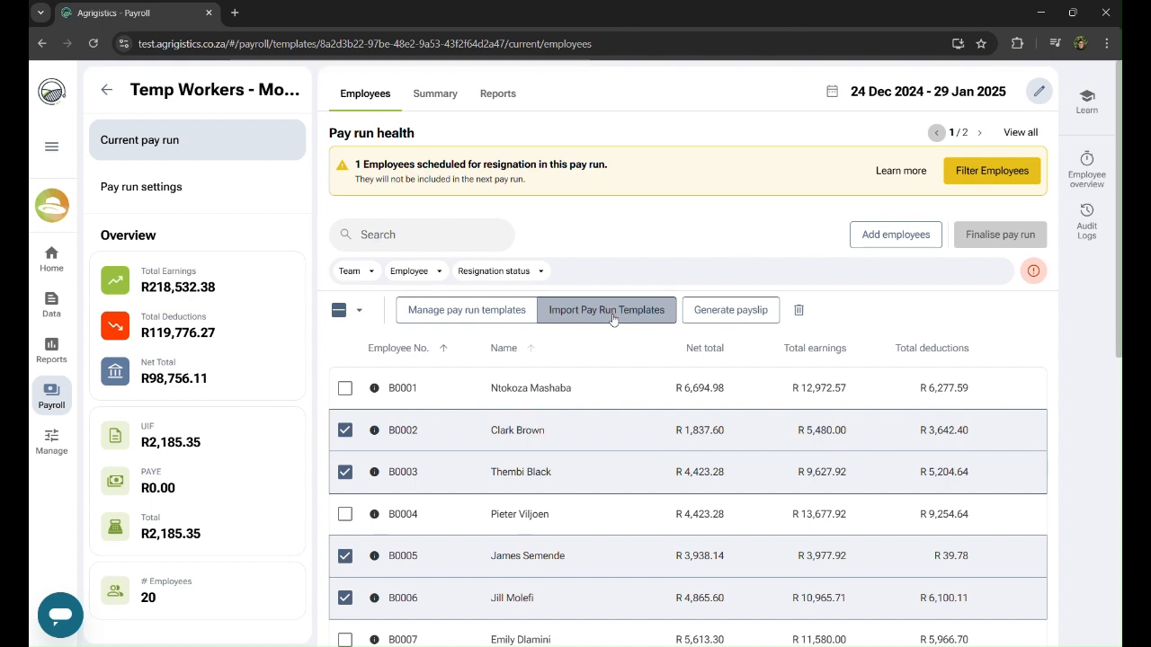
Start a variable import for the selected employees with Hourly Rate as the input variable
click(612, 310)
click(607, 519)
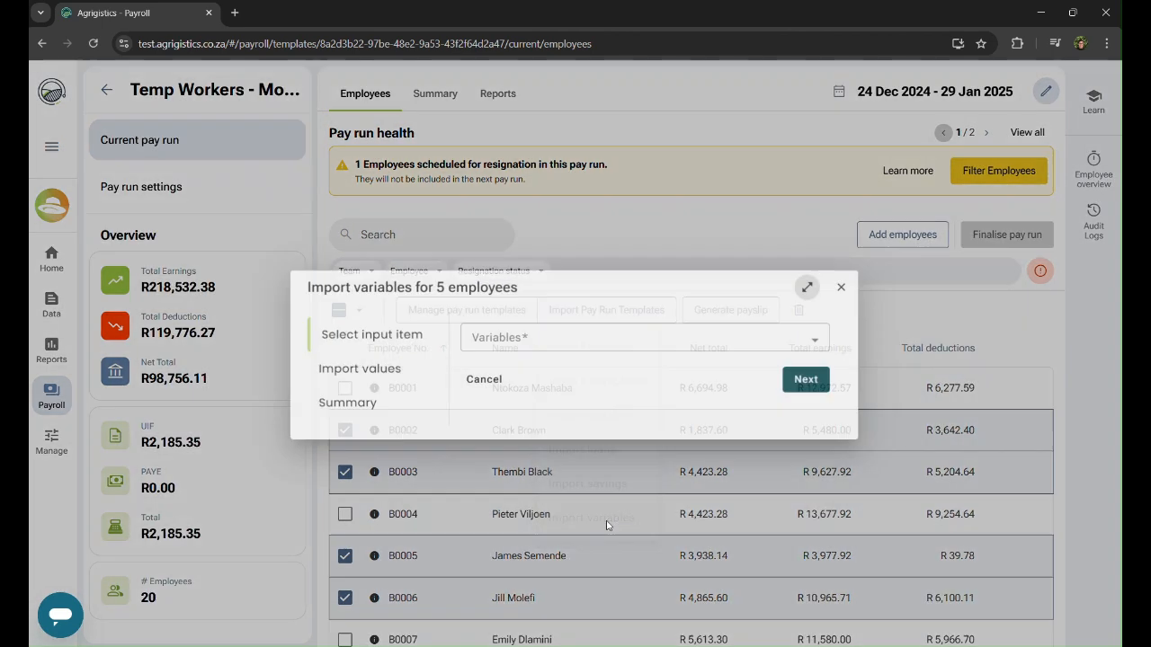
click(764, 339)
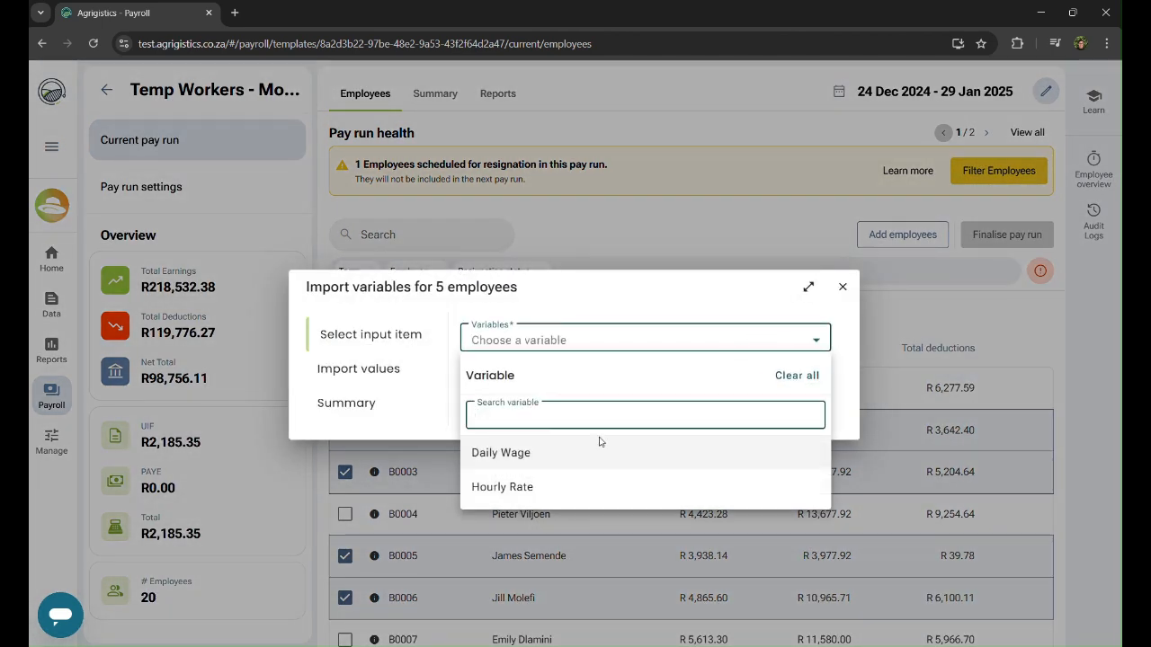
click(549, 494)
click(812, 379)
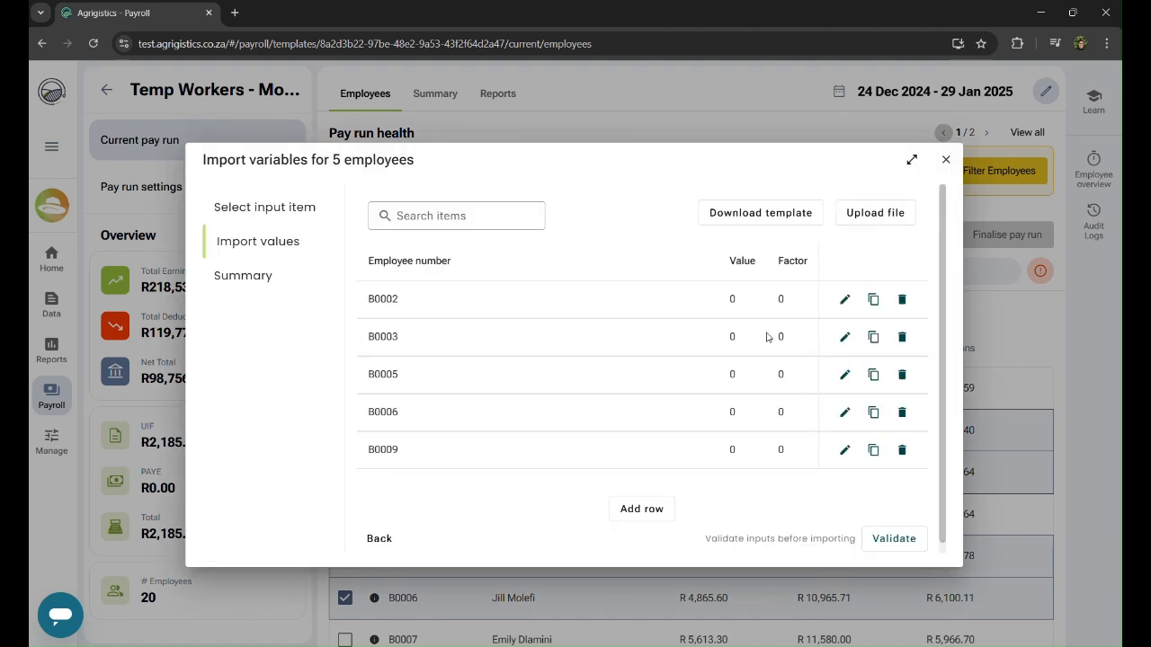
Download the import template populated with the current data
click(845, 300)
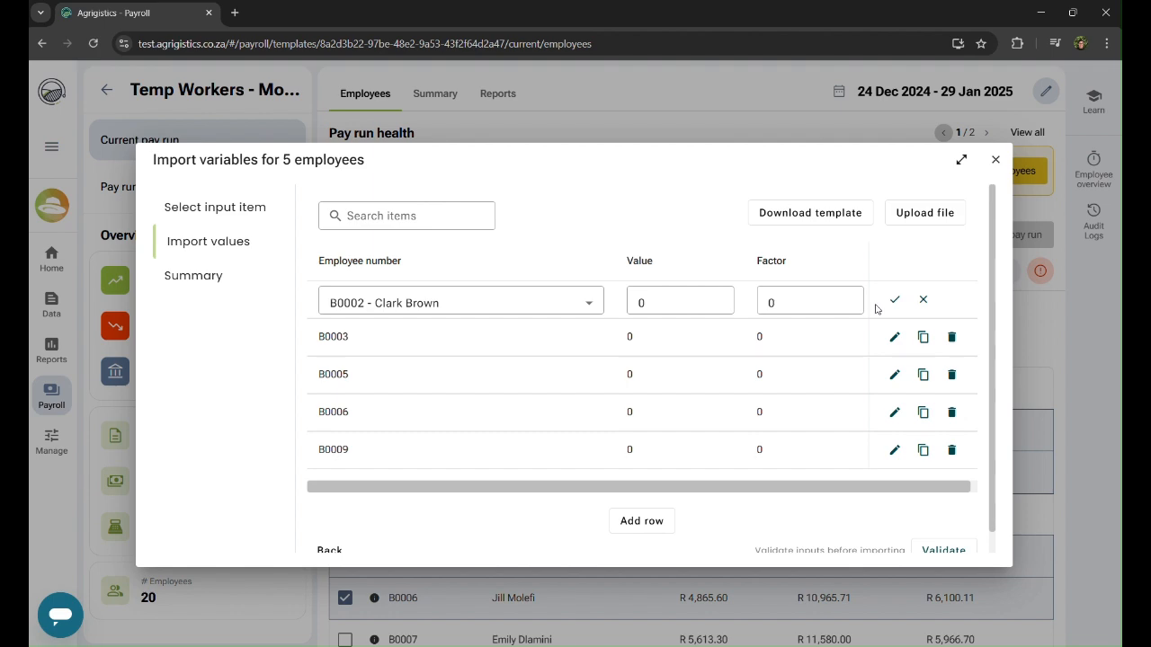
click(828, 216)
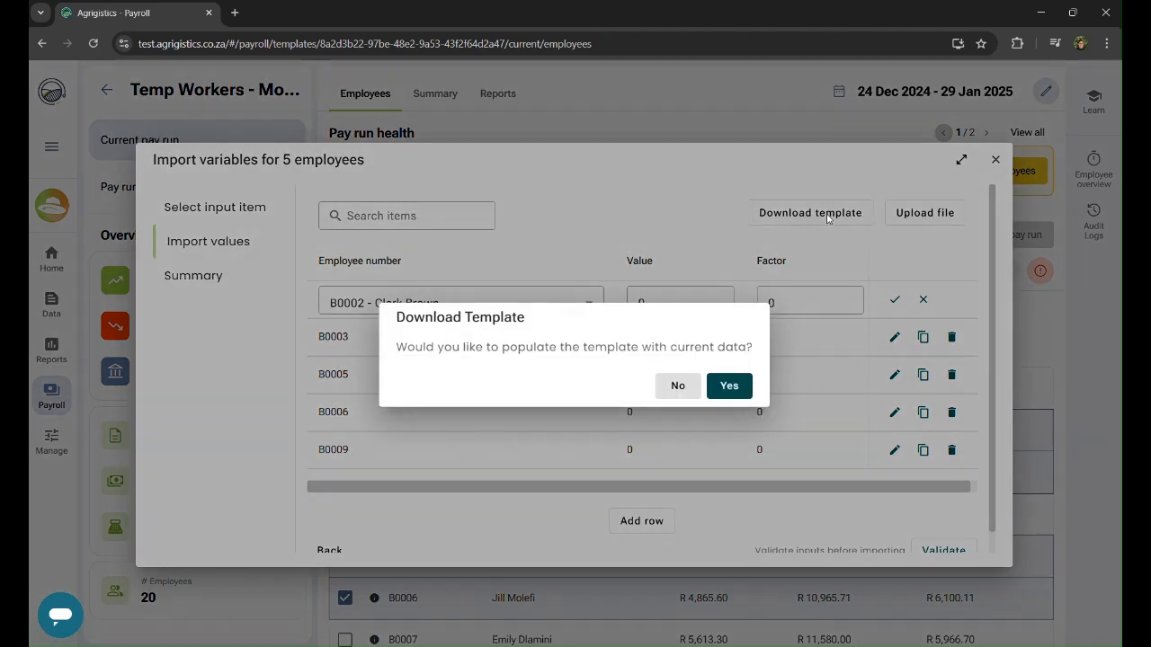
click(730, 386)
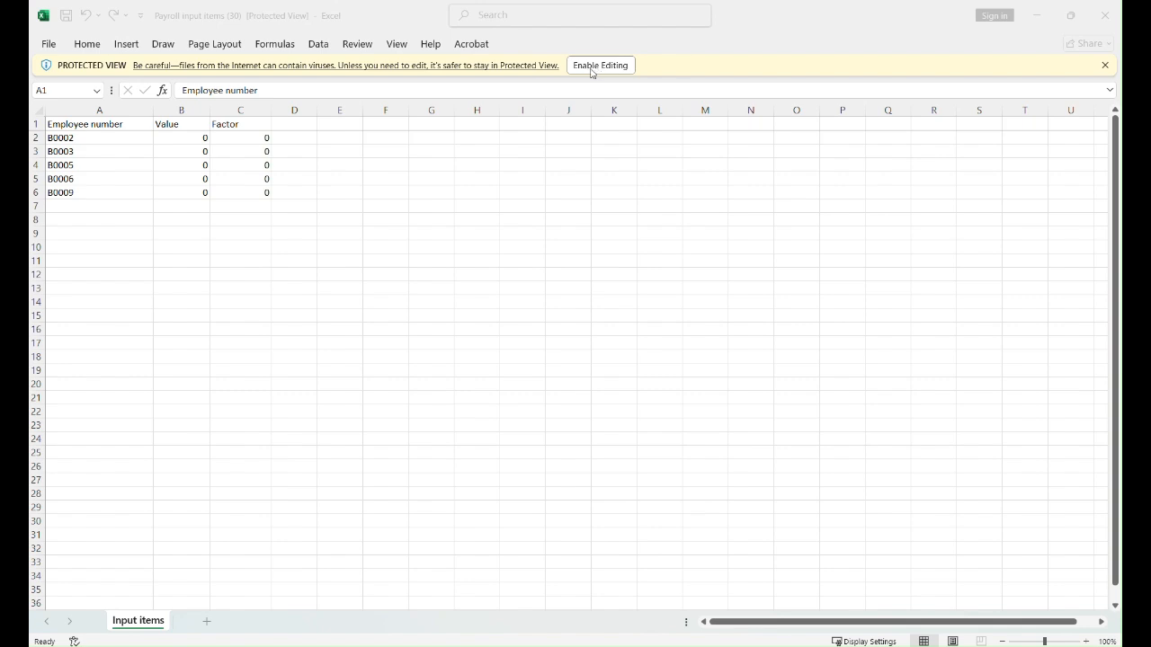
In the Excel template, enable editing, enter values 30, 32 and 28 in B2, B3 and B5 and factor 1.2 in C4 and C6, and save
click(594, 65)
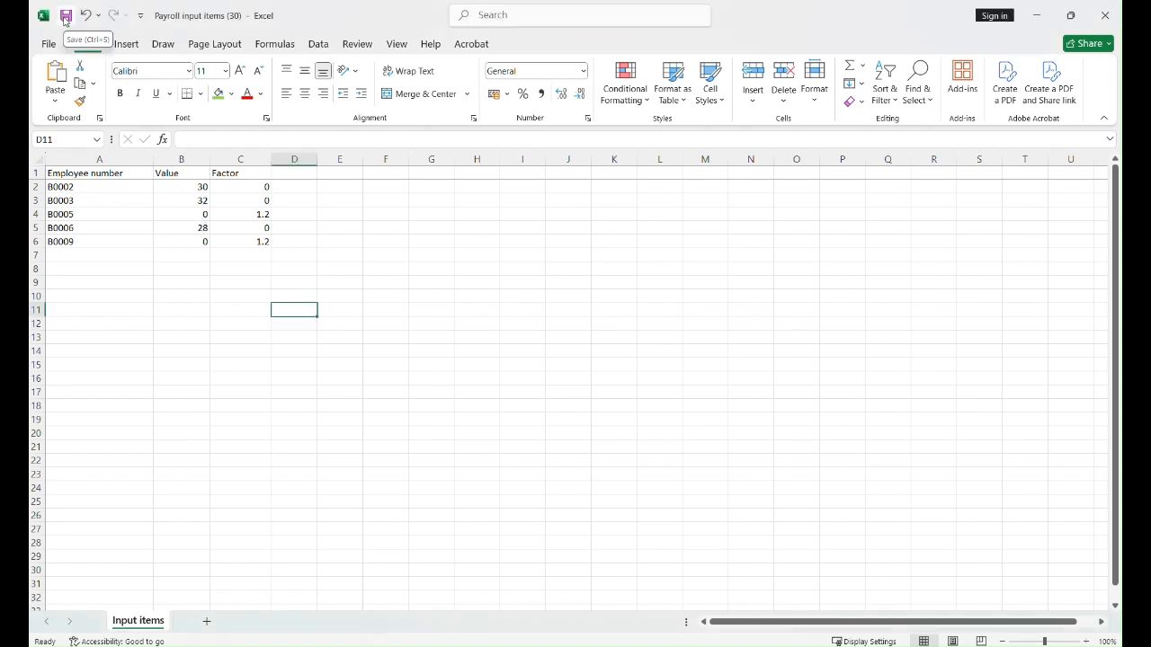
click(65, 17)
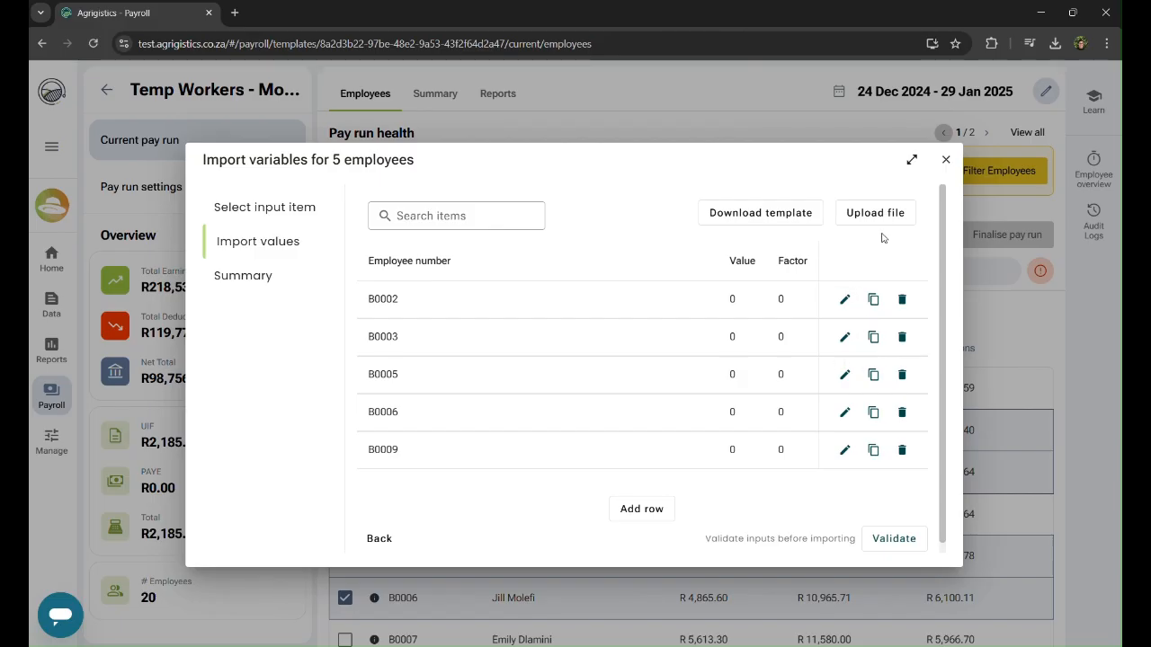
Upload the completed template "Payroll input items (30)" from Downloads and accept replacing the current import values
click(893, 223)
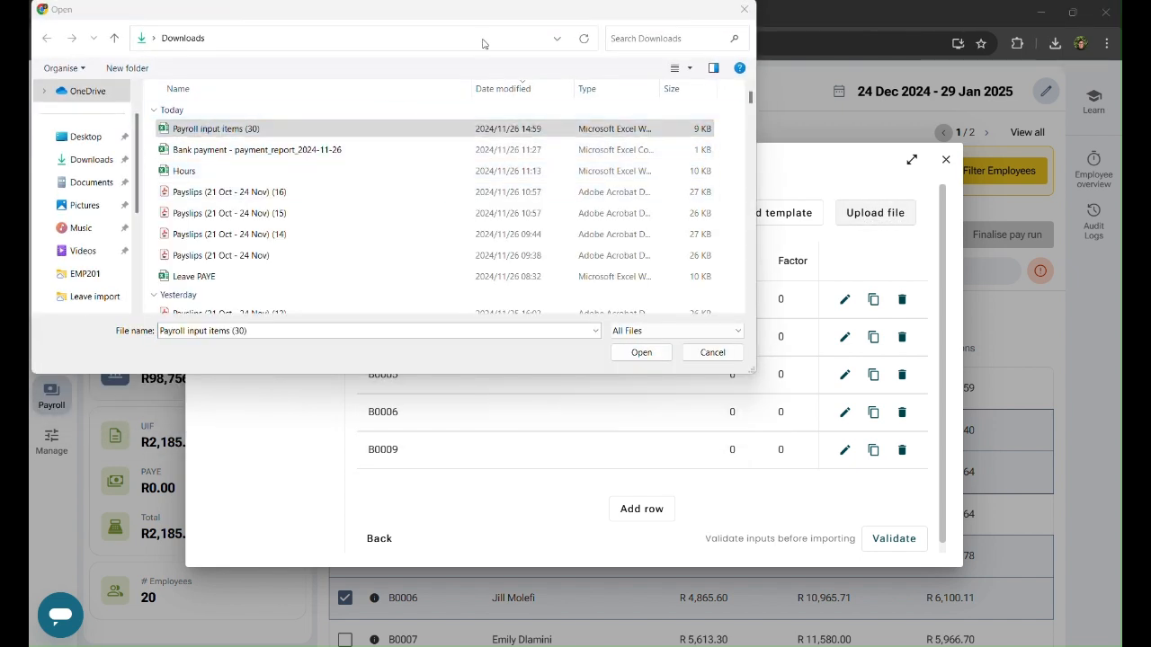
click(238, 131)
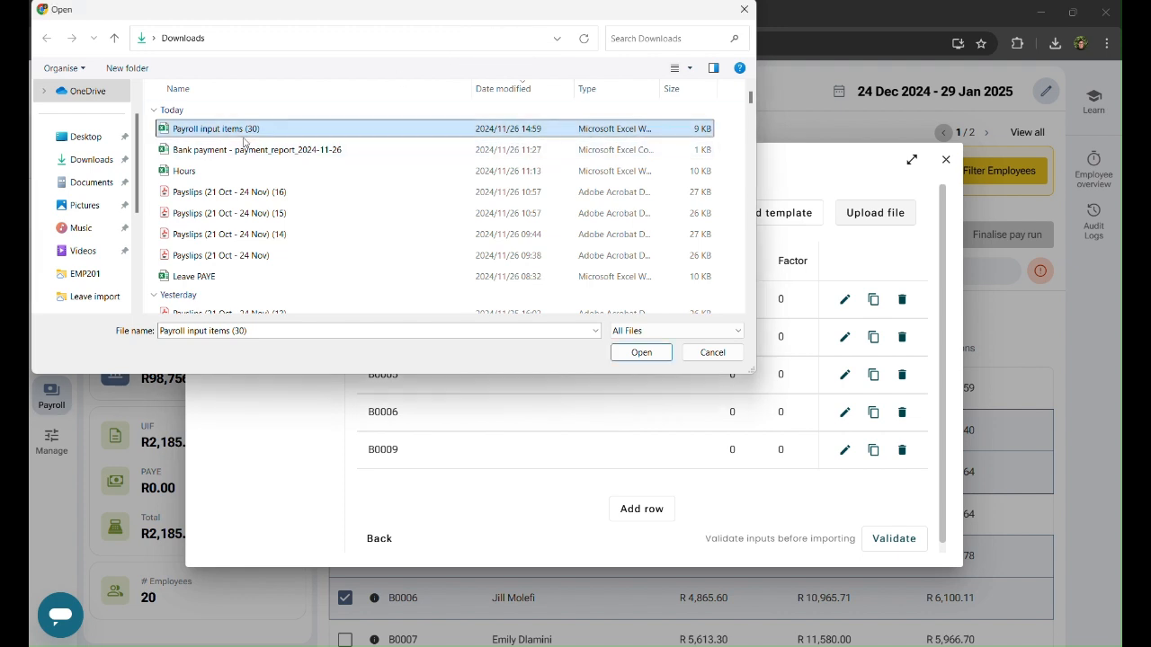
click(641, 354)
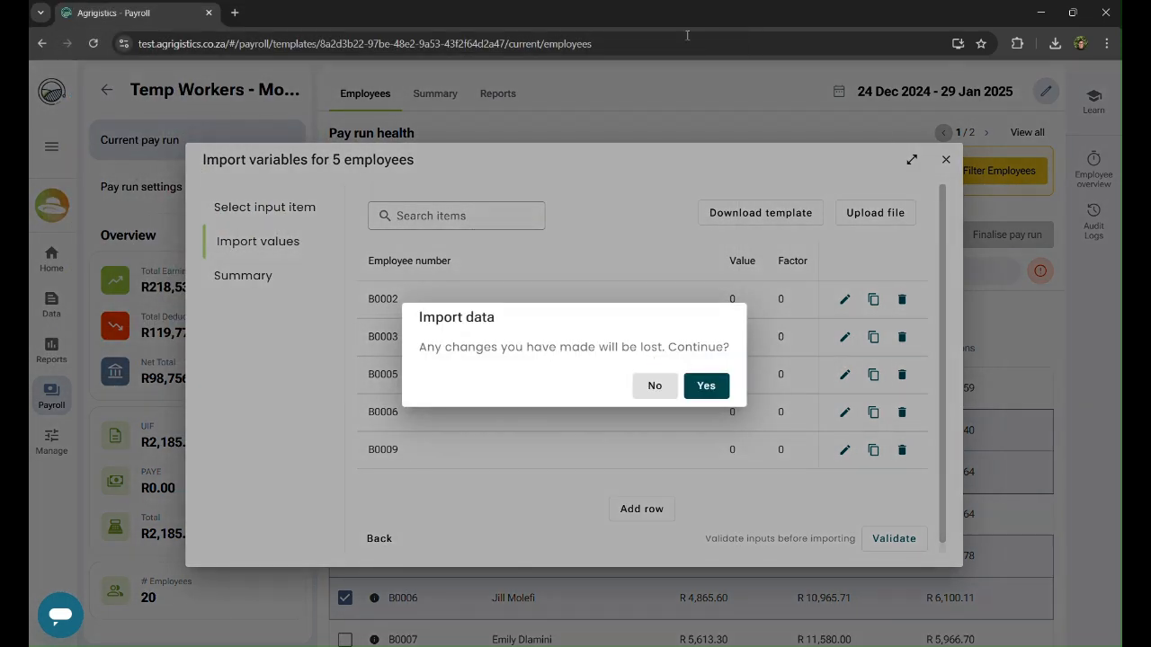
key(Return)
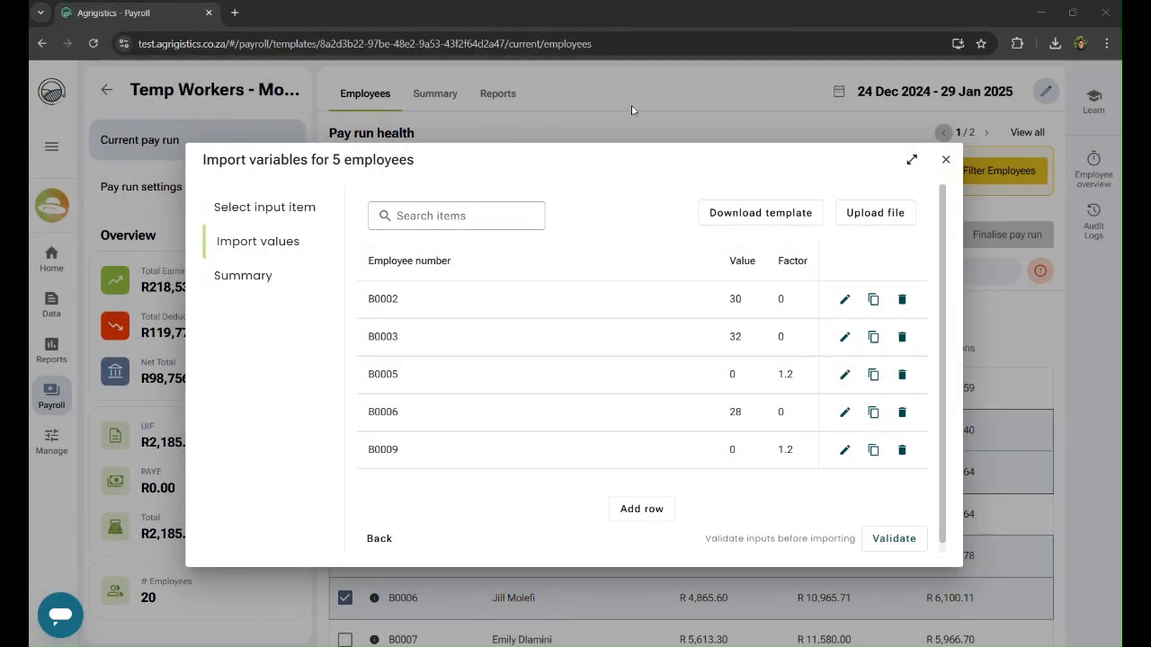
Validate the uploaded values, import them as recurring Hourly Rate inputs with overwriting of existing values, and close the import summary
click(903, 547)
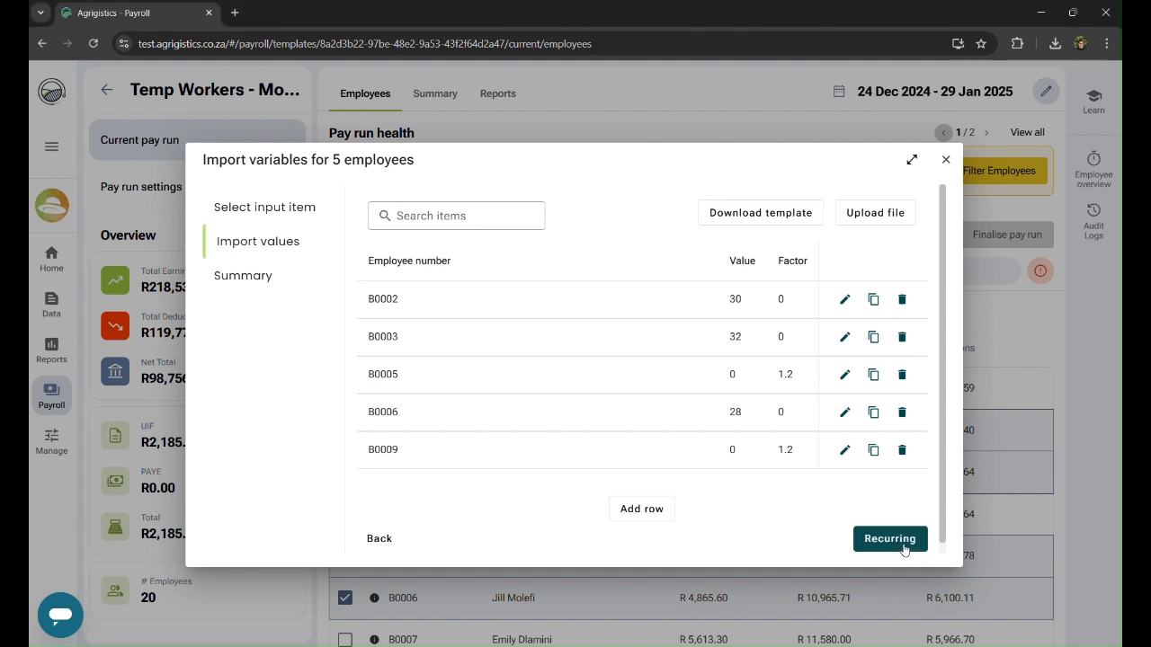
click(894, 547)
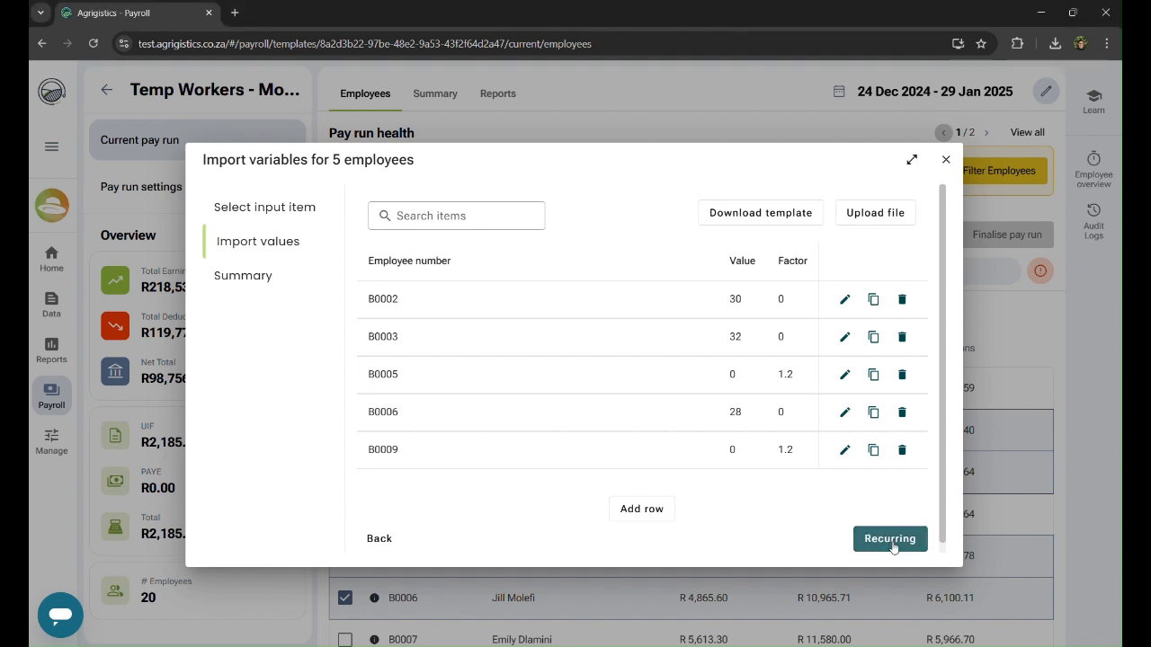
click(894, 546)
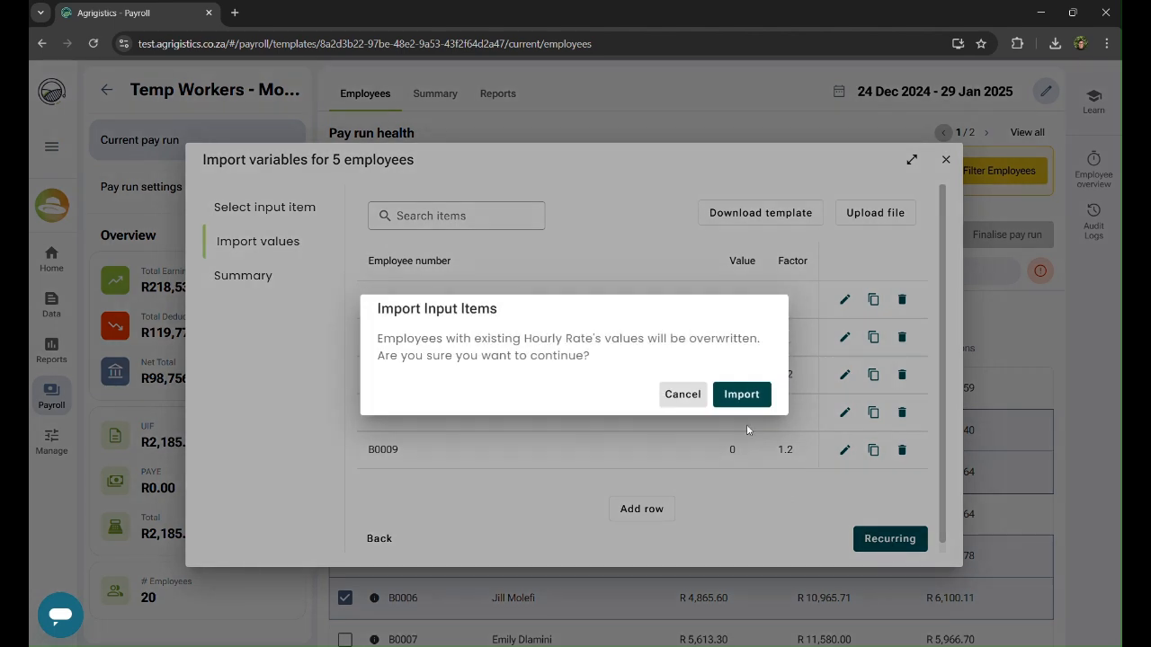
click(742, 394)
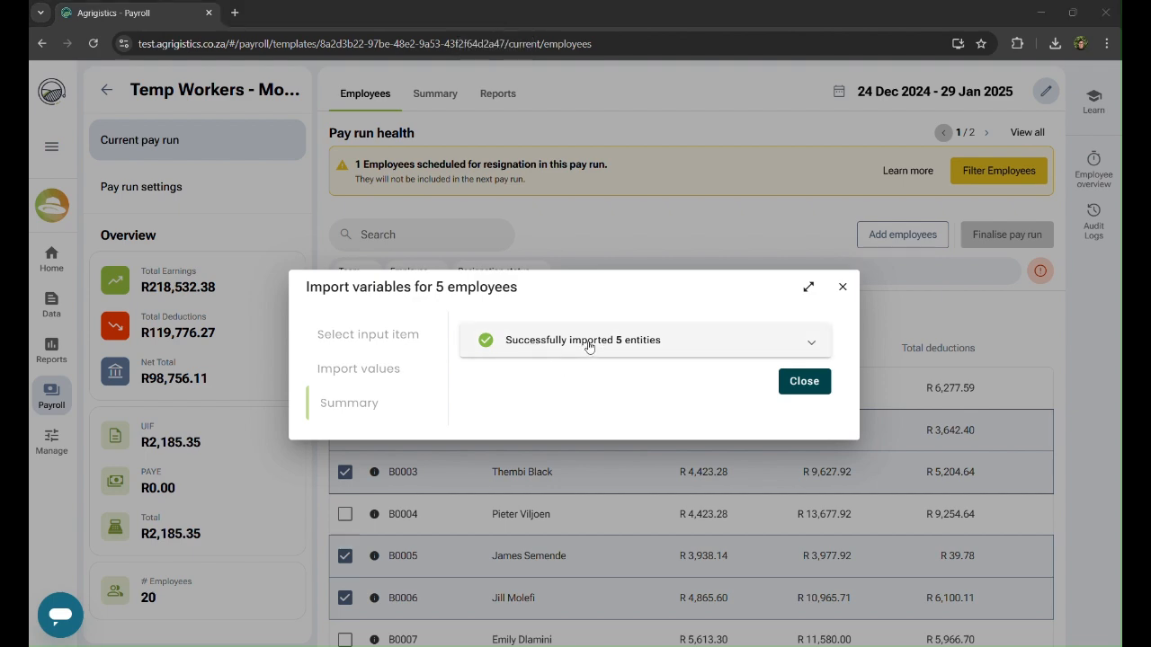
click(810, 382)
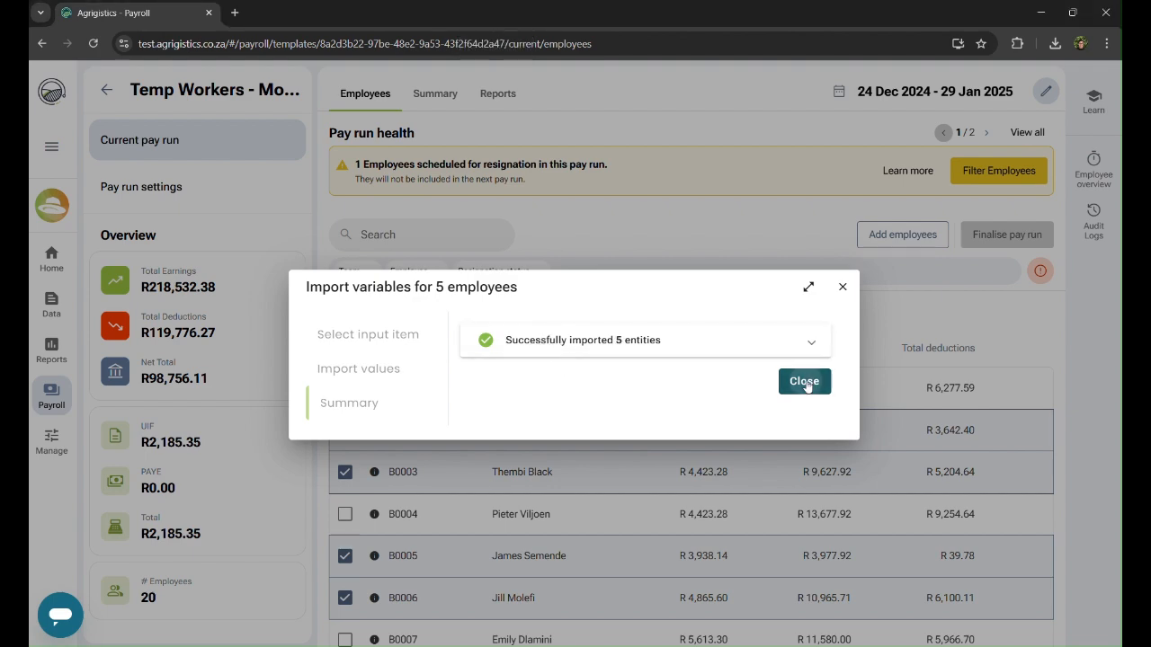
Open the third employee's payroll earnings from the pay run and reload the page to check the updated rates
click(739, 493)
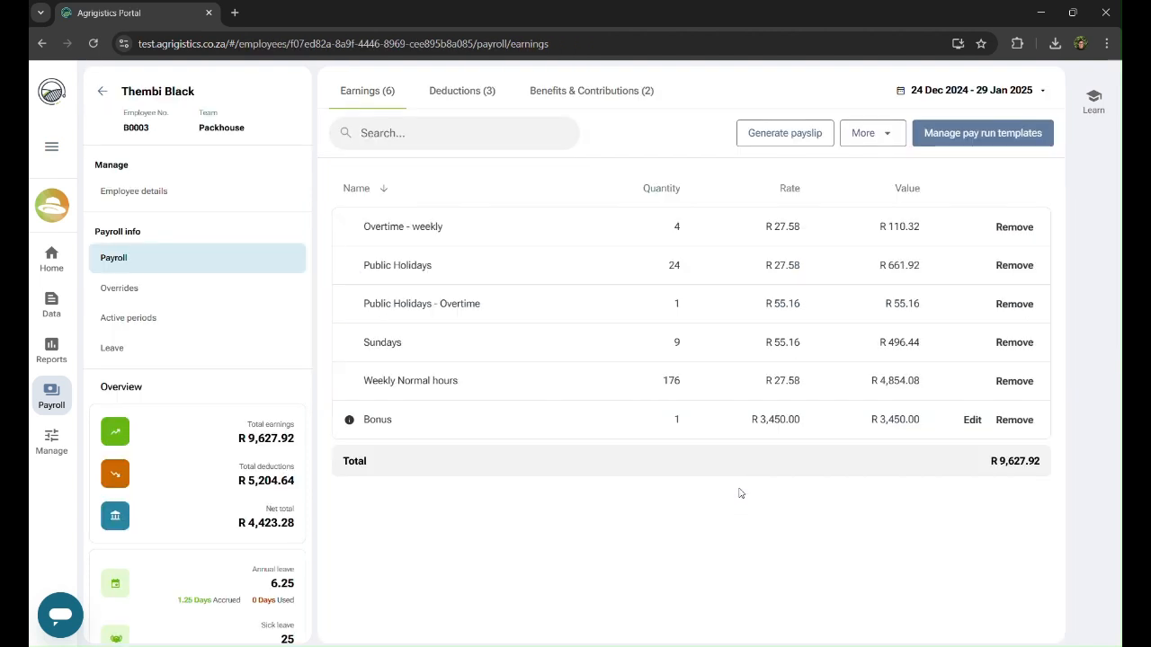
click(94, 44)
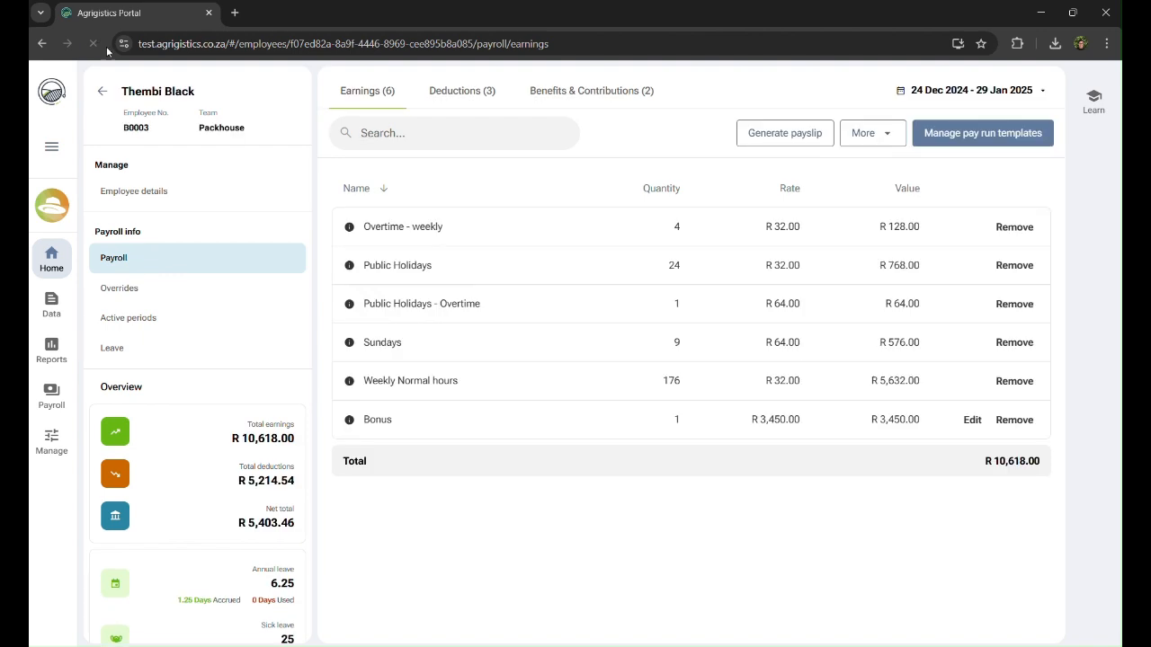